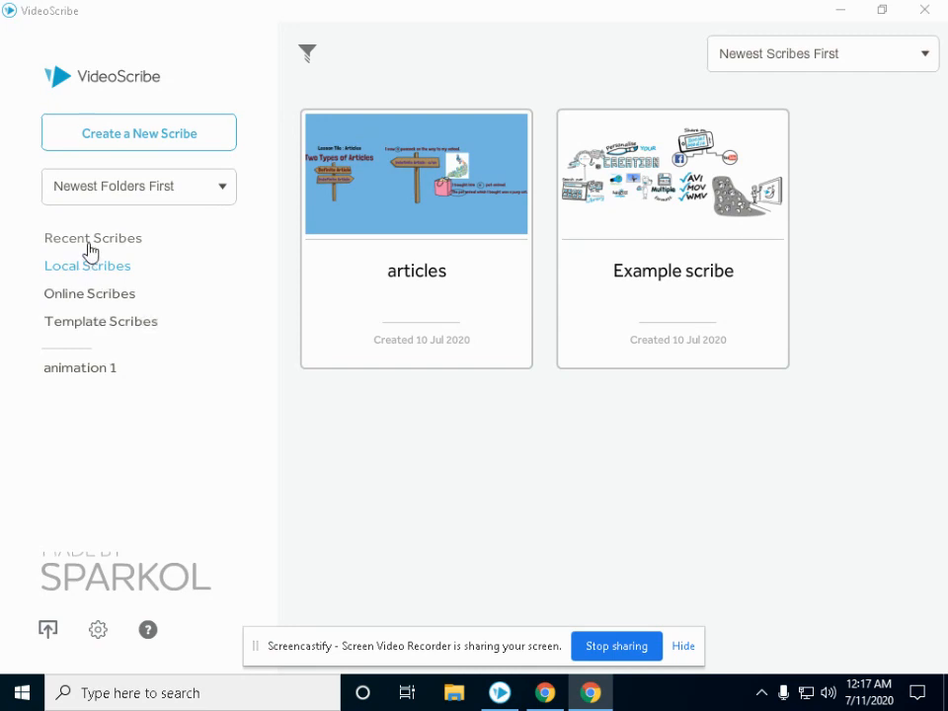
Start a new blank scribe and add a text entry in Londrina Solid, Regular, black #000000.
left_click(148, 146)
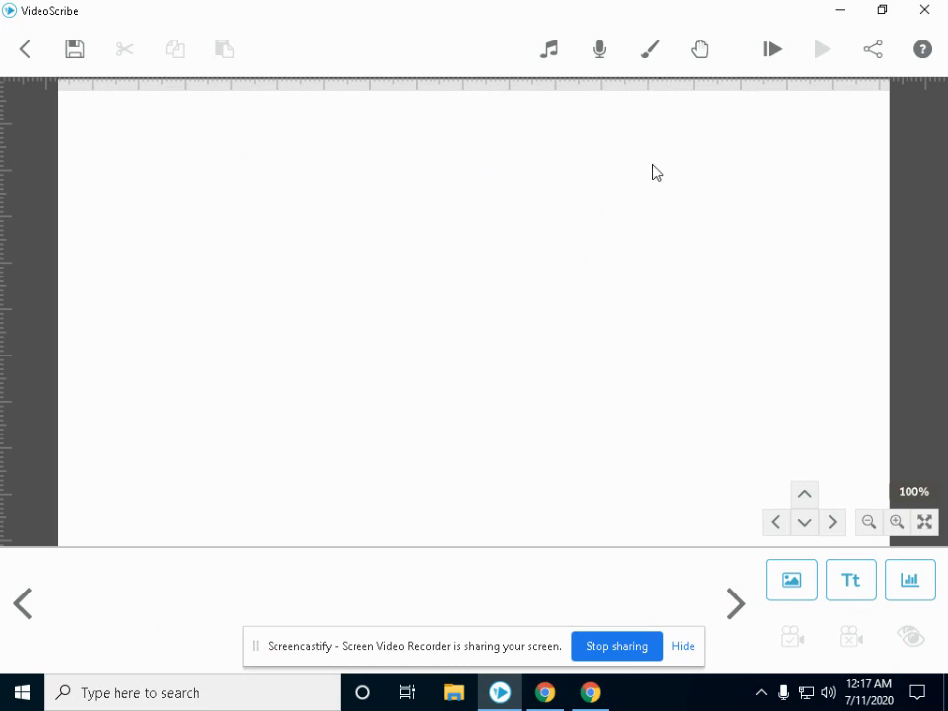
left_click(850, 586)
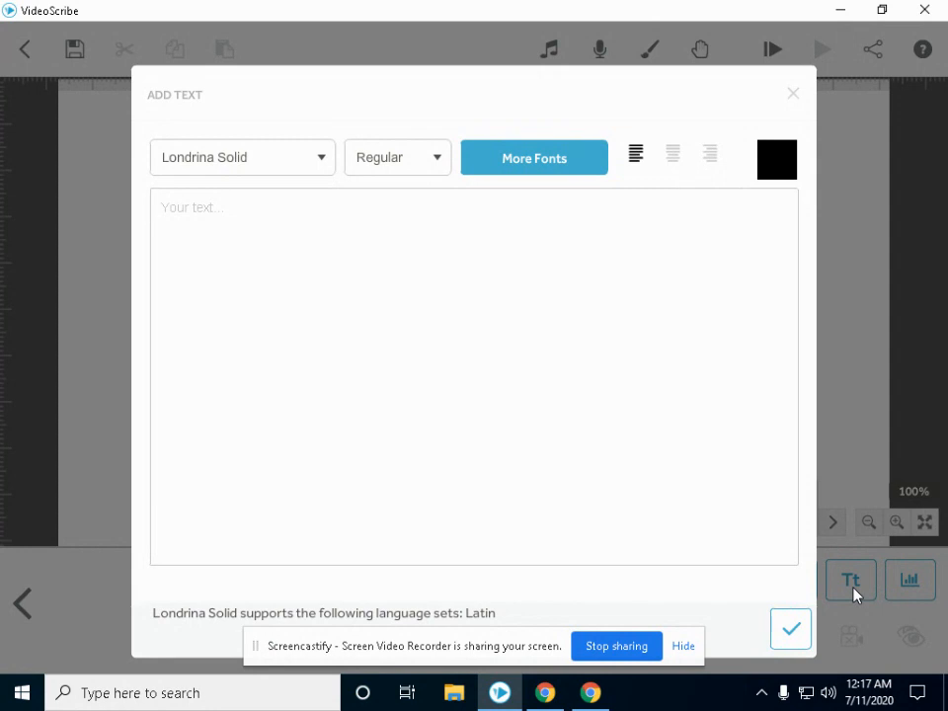
left_click(322, 168)
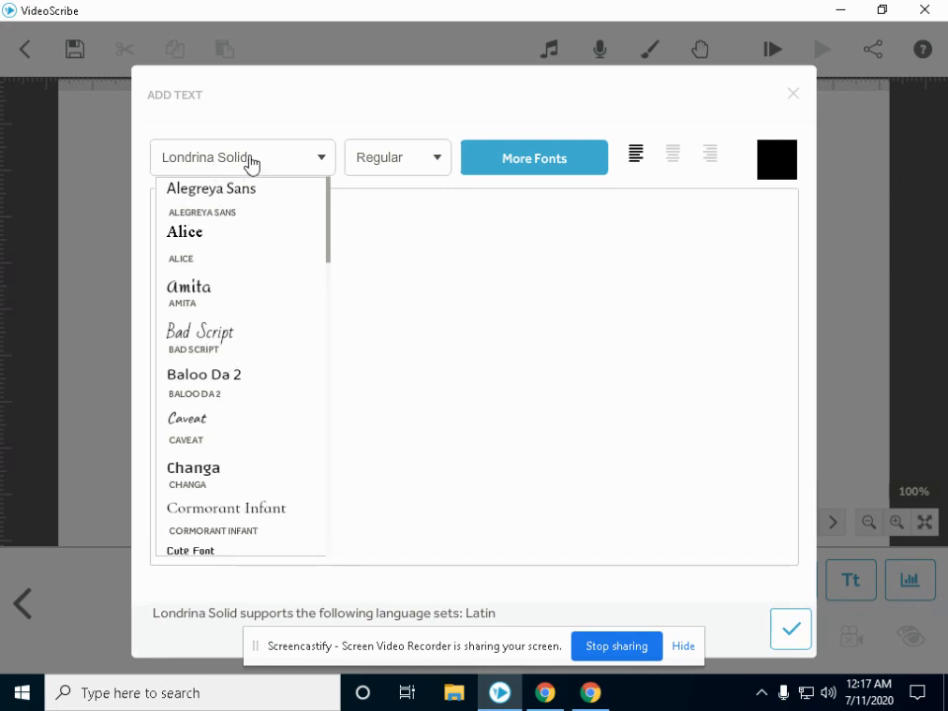
left_click(423, 165)
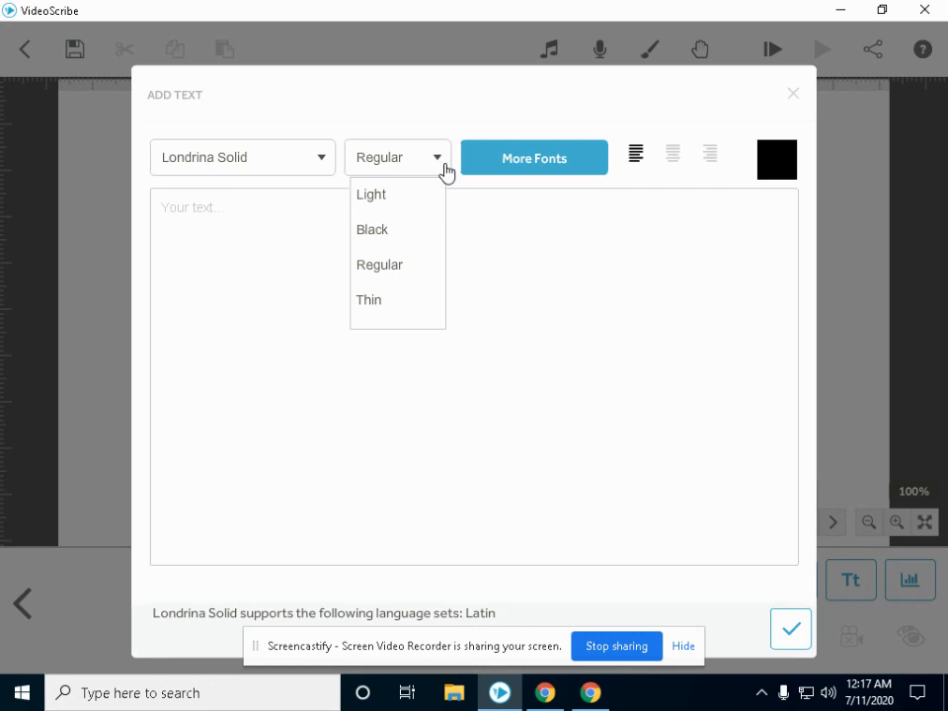
left_click(546, 254)
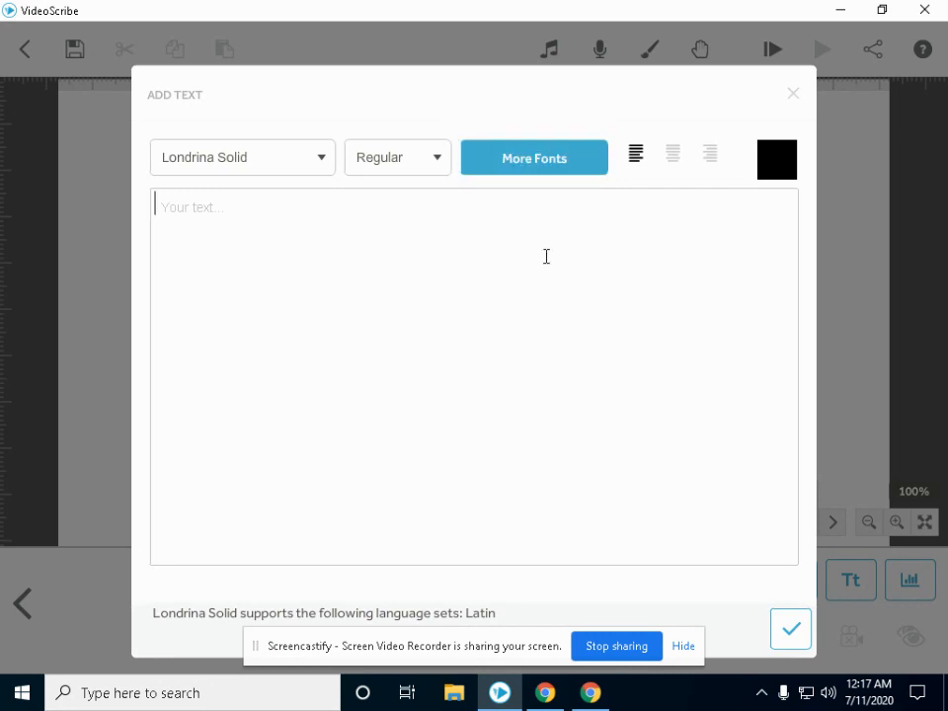
left_click(539, 179)
left_click(775, 163)
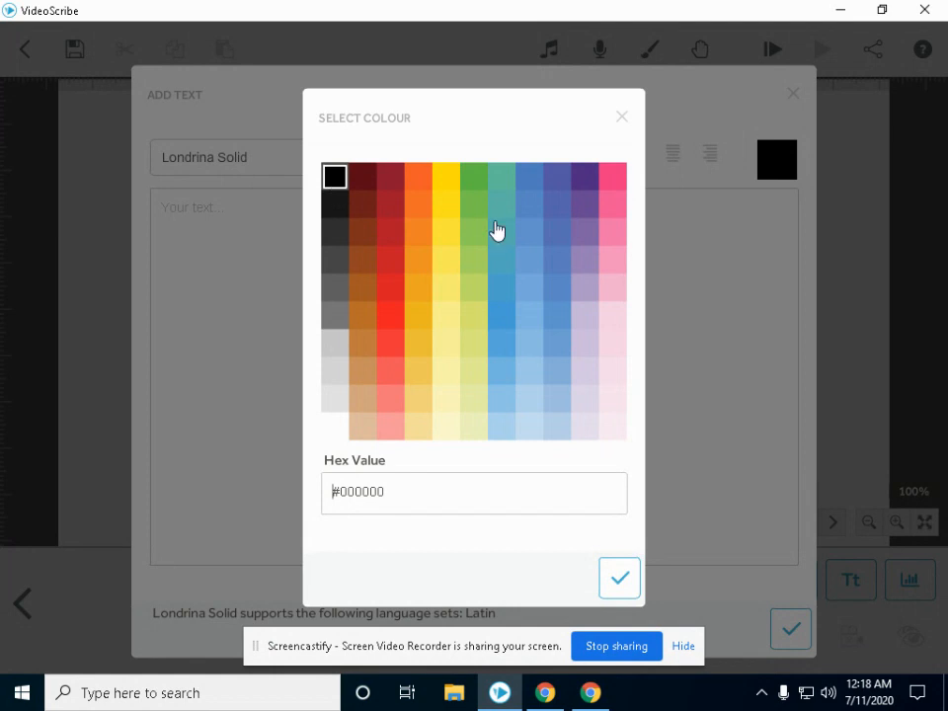
left_click(638, 584)
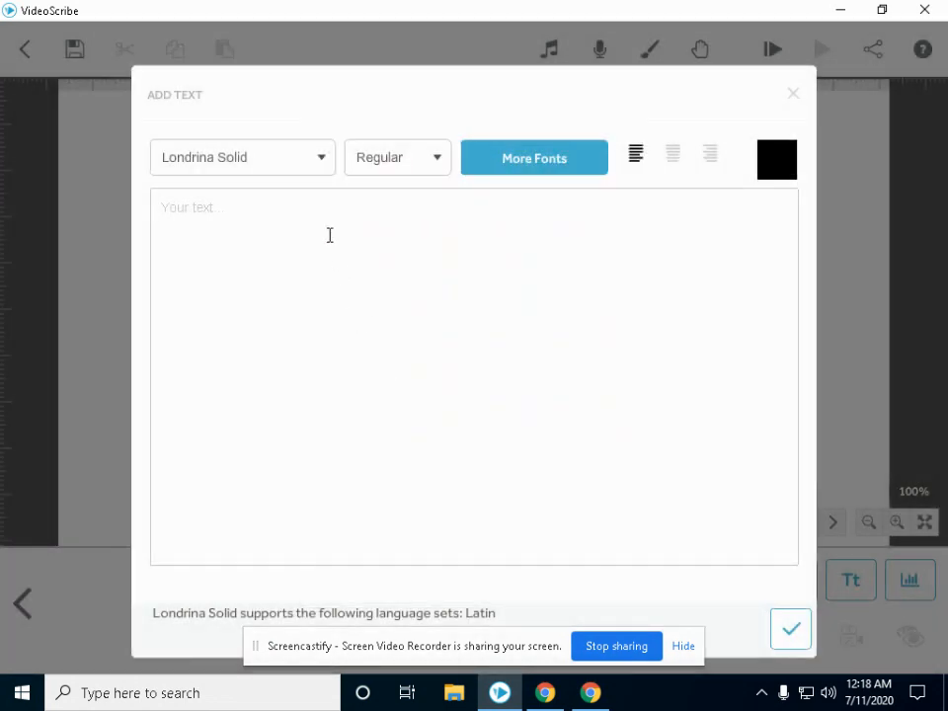
Place the 'Articles' text at the top of the canvas, set the camera there, and enlarge it.
type("Articles")
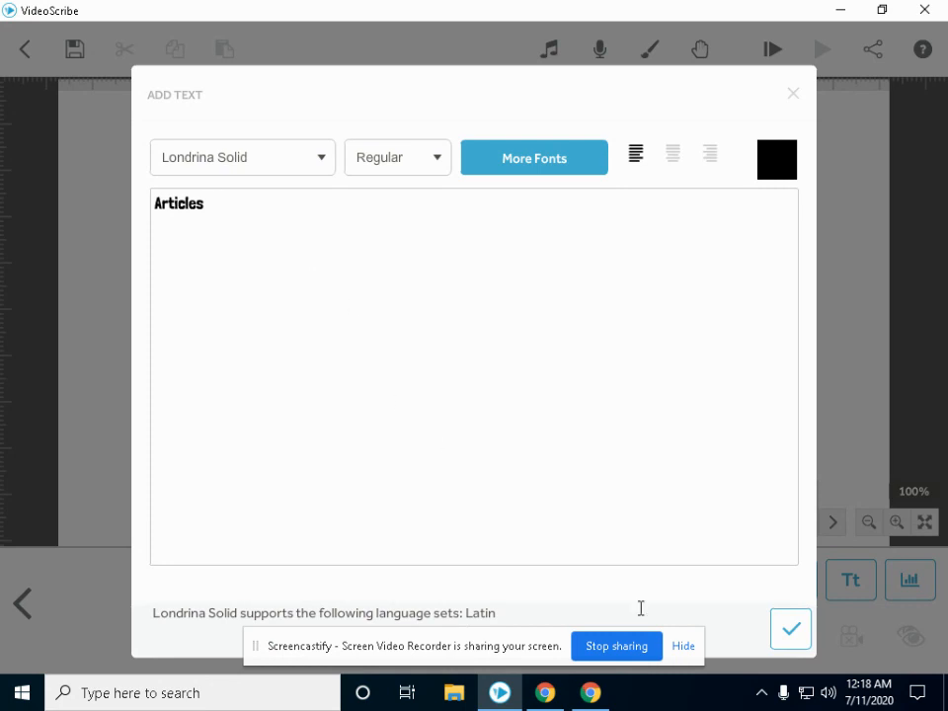
left_click(797, 638)
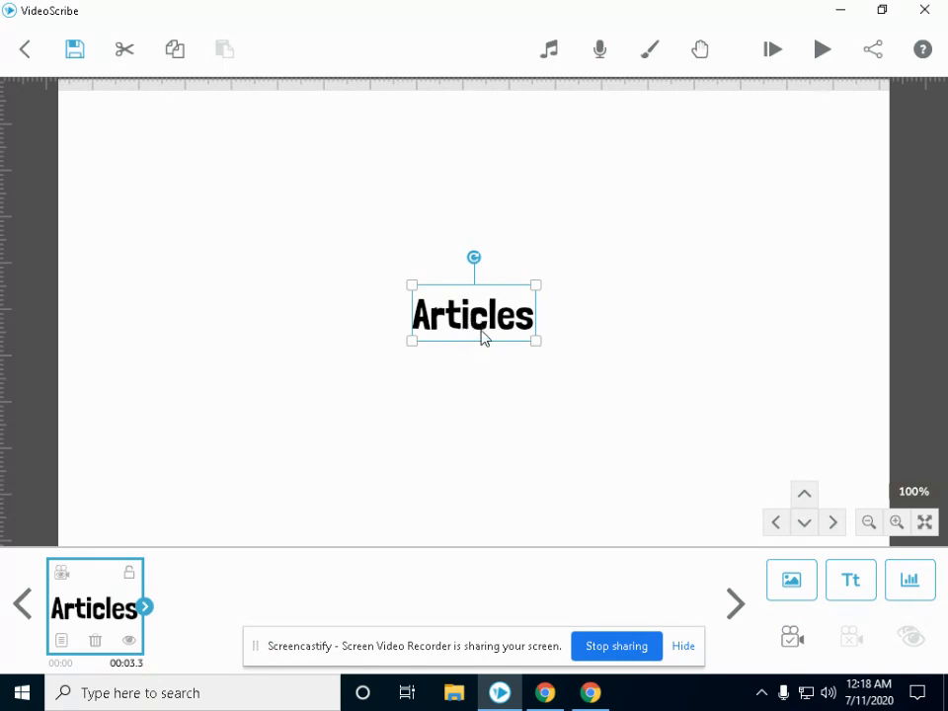
left_click_drag(482, 336, 478, 151)
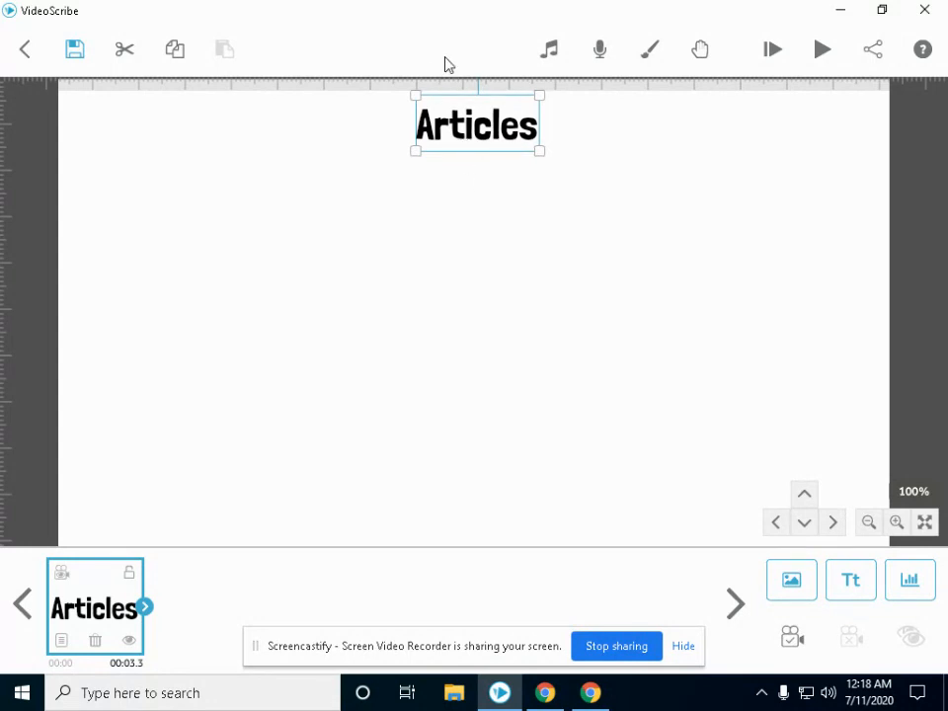
left_click(790, 641)
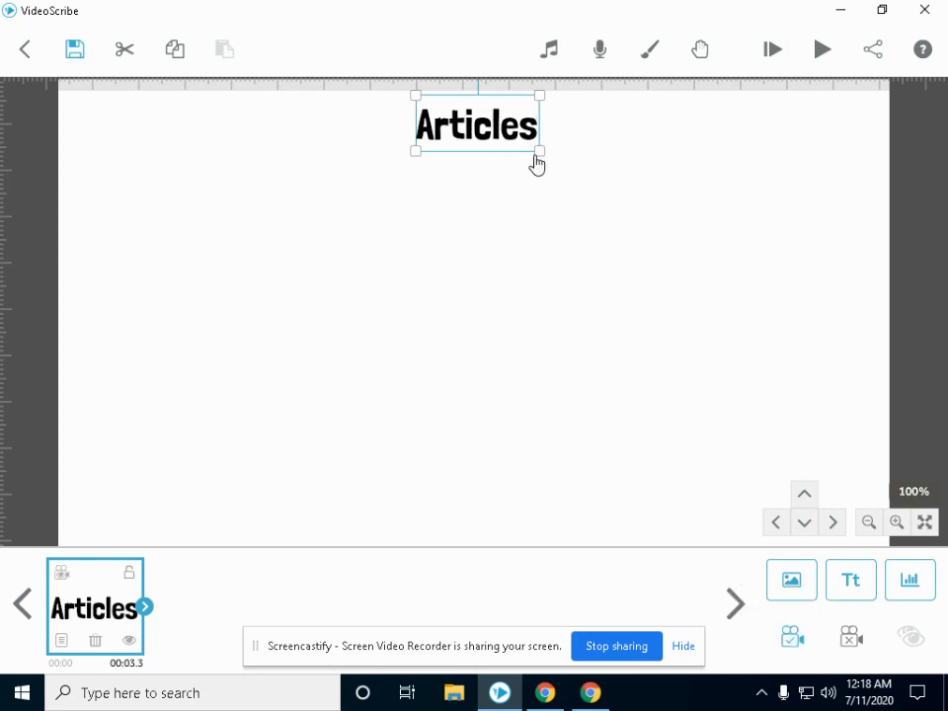
left_click_drag(542, 157, 566, 174)
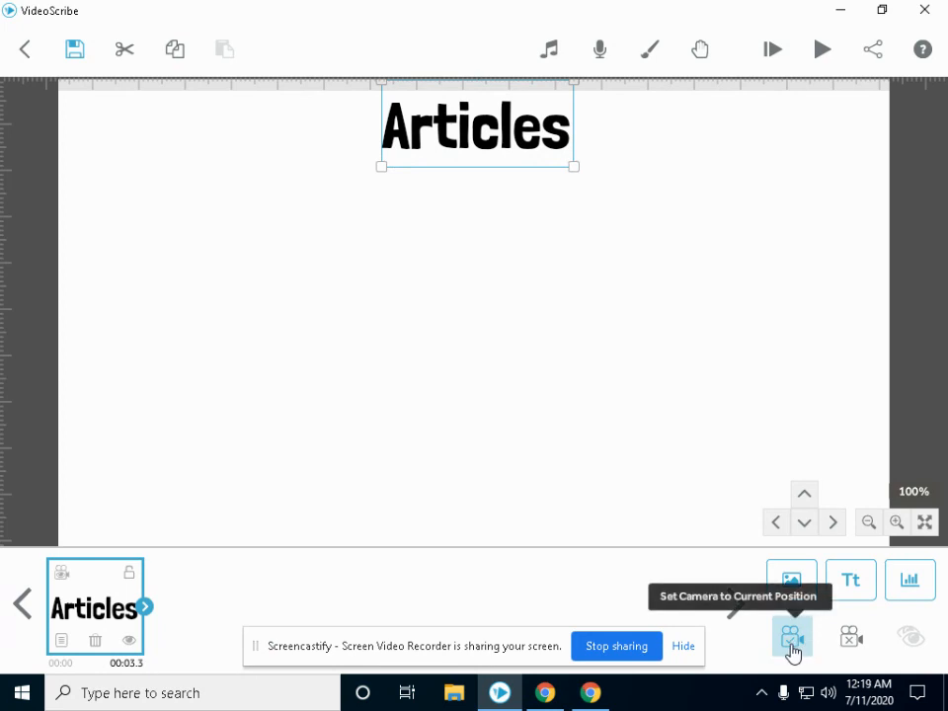
Add a second text 'Two types of articles' coloured dark red #5a0a17.
left_click(849, 598)
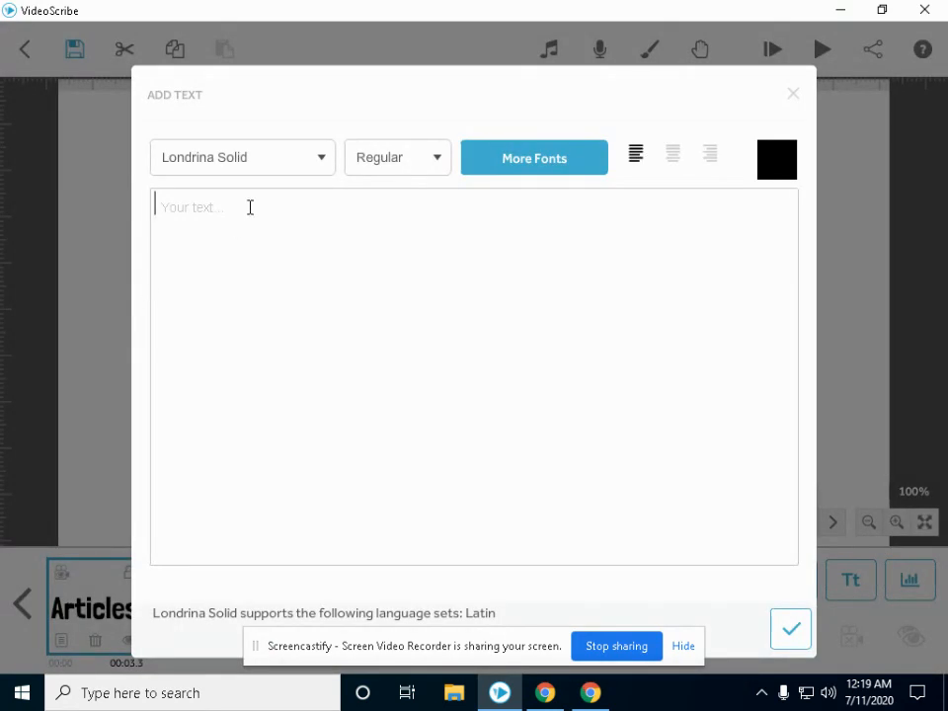
type("Two types of a")
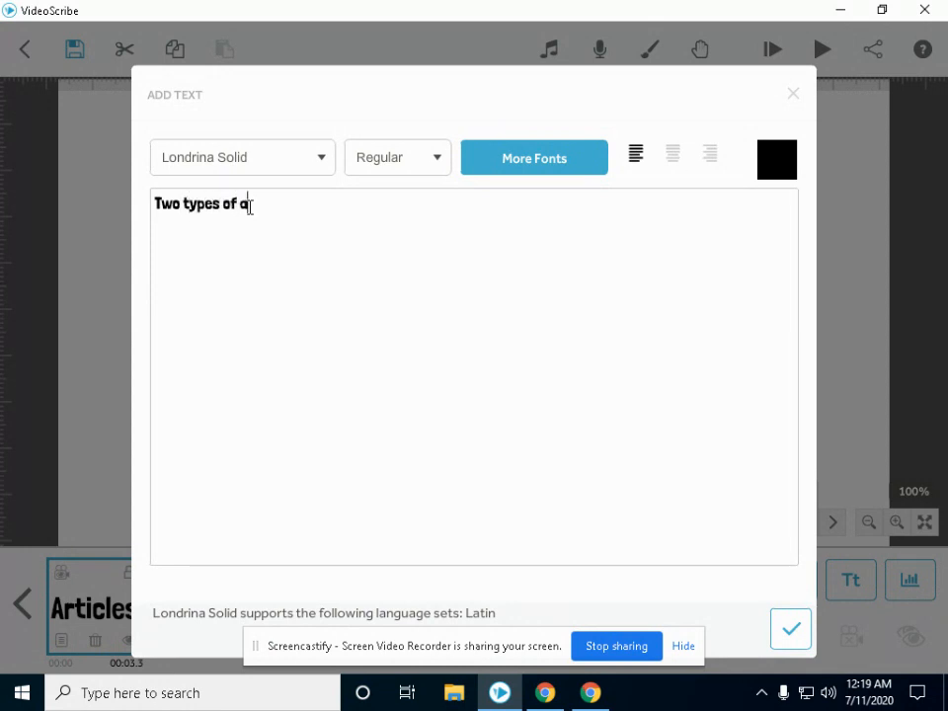
type("rticles")
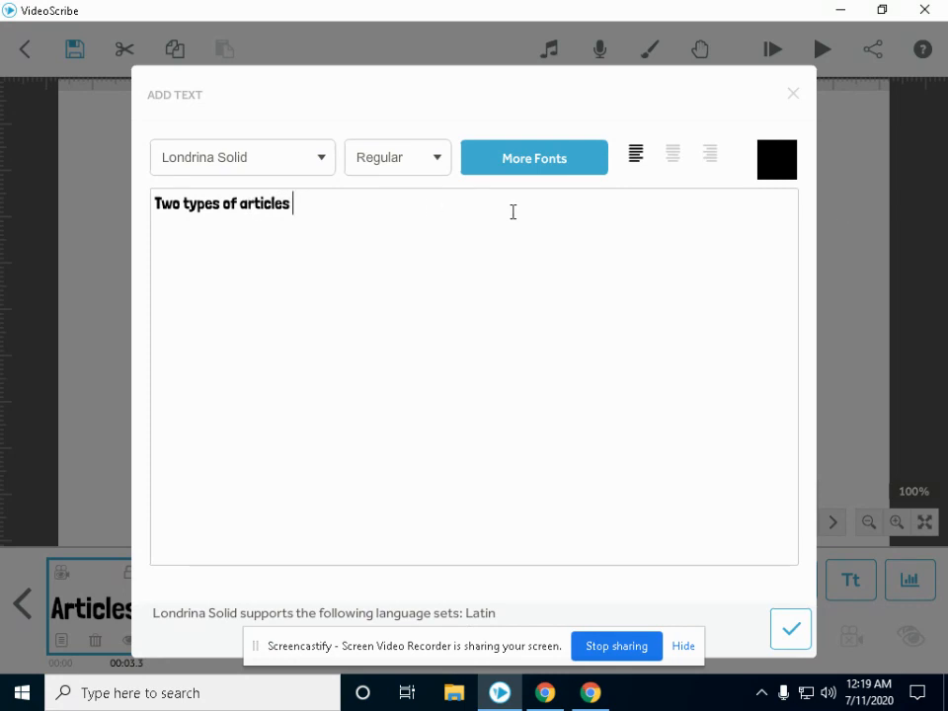
left_click(776, 158)
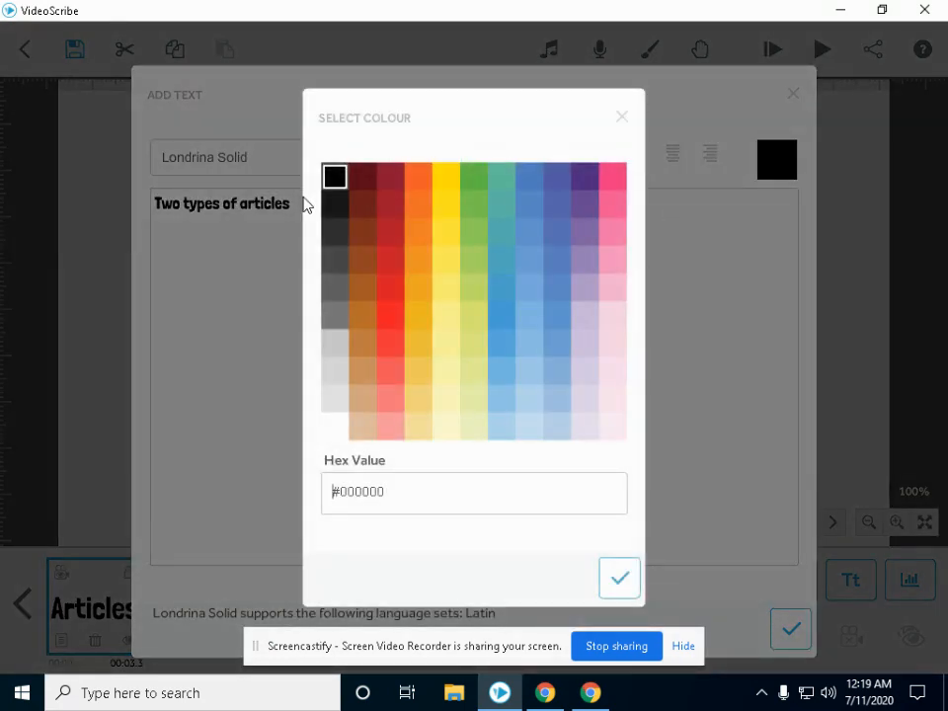
left_click(366, 185)
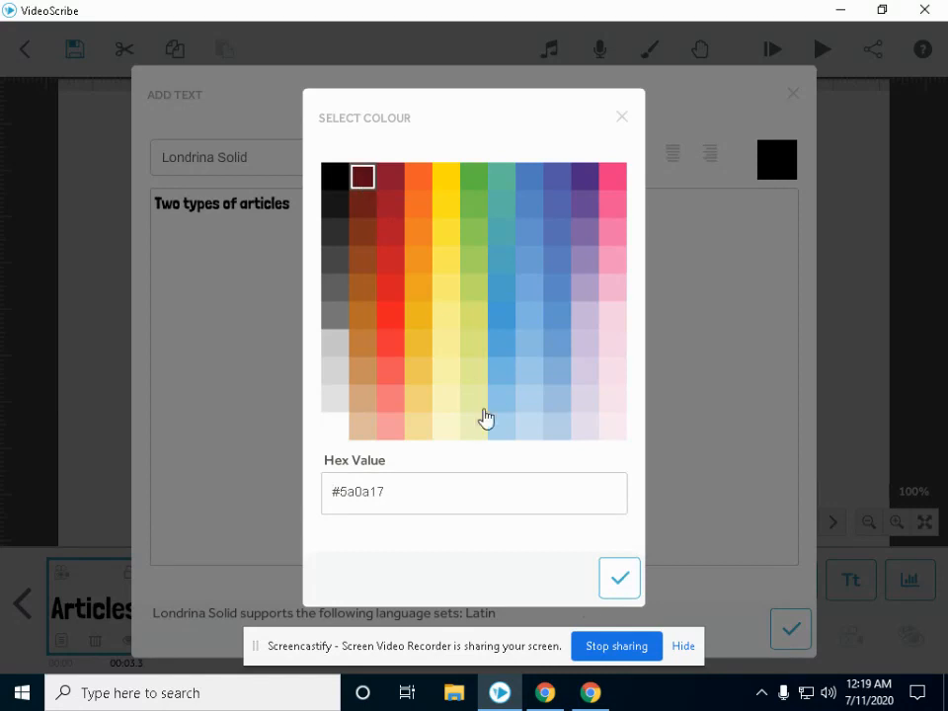
left_click(616, 592)
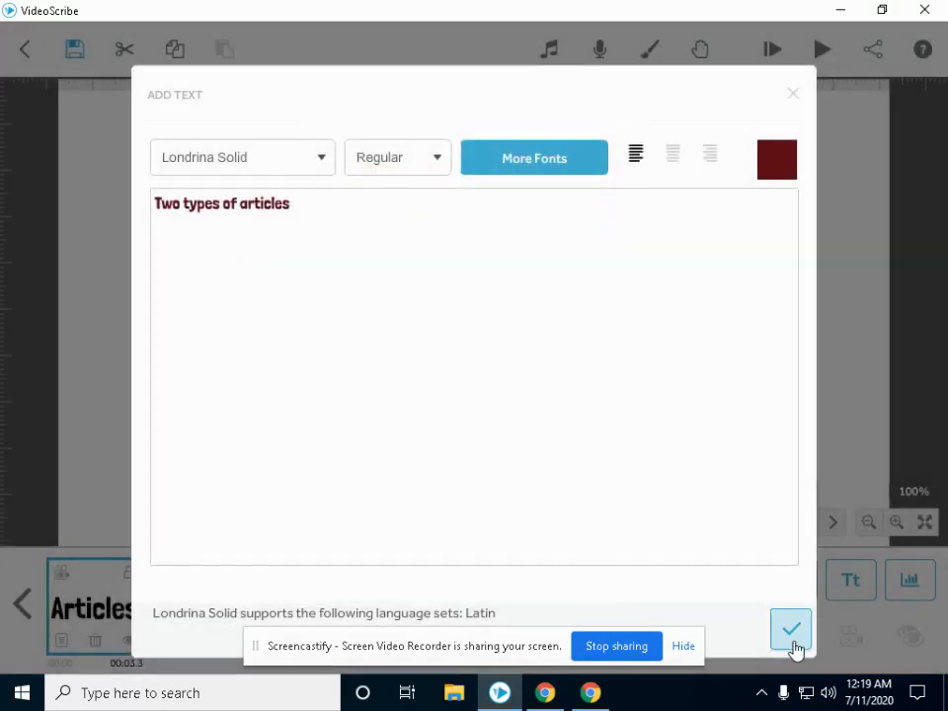
Capitalise the last word so the text reads 'Two types of Articles'.
left_click(240, 204)
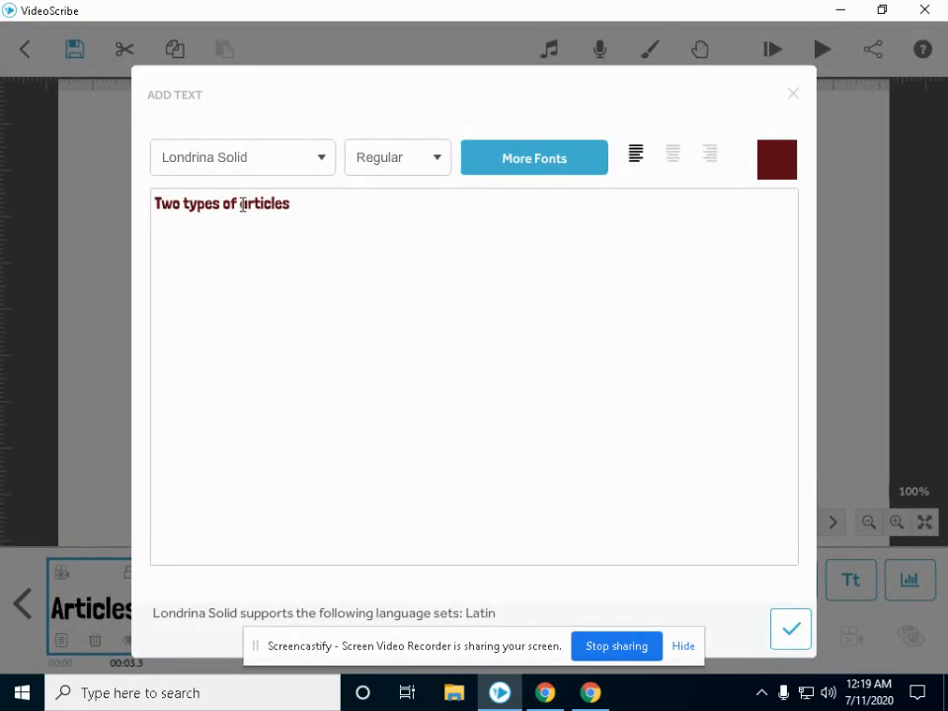
key("Delete")
type("A")
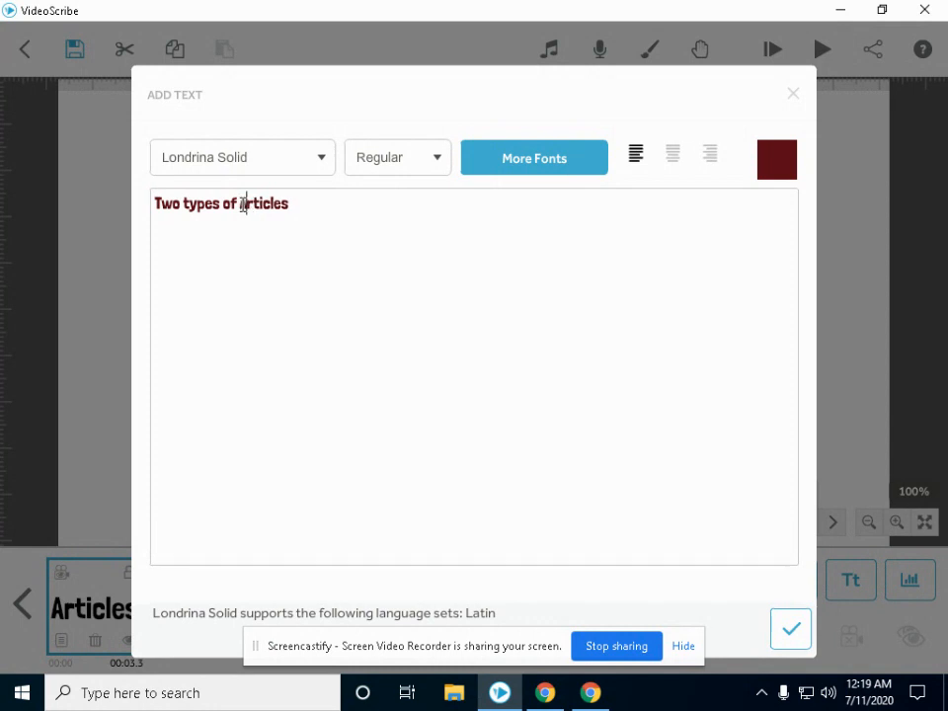
Add the 'Two types of Articles' text and move it just beneath the 'Articles' title.
left_click(795, 644)
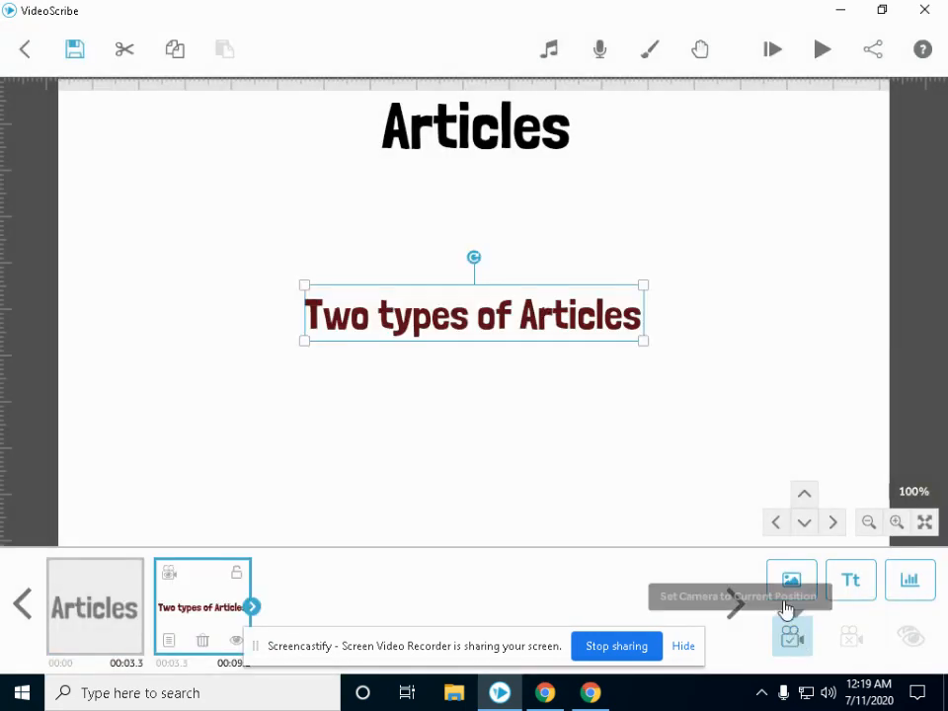
left_click_drag(473, 333, 475, 209)
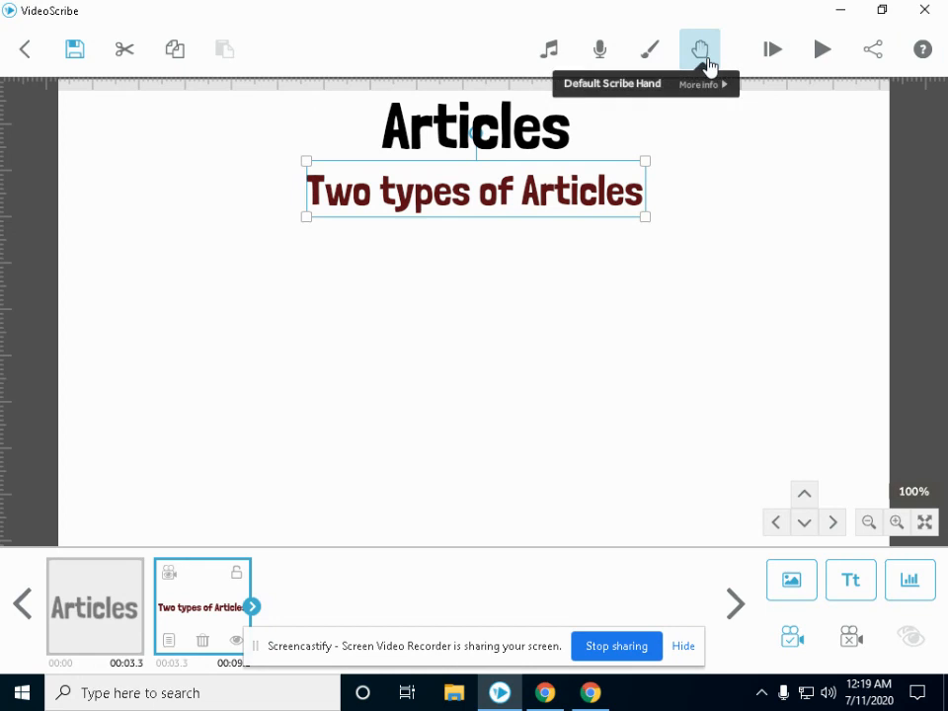
Switch the drawing hand to the blue crayon hand and play the scribe from the start.
left_click(703, 57)
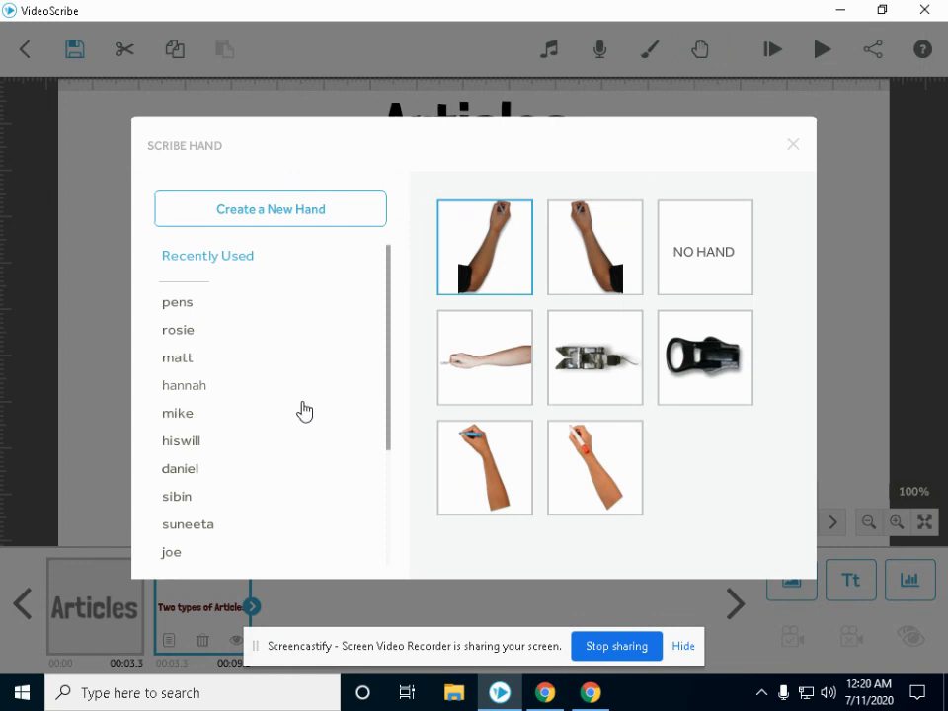
scroll(302, 449, "down", 1)
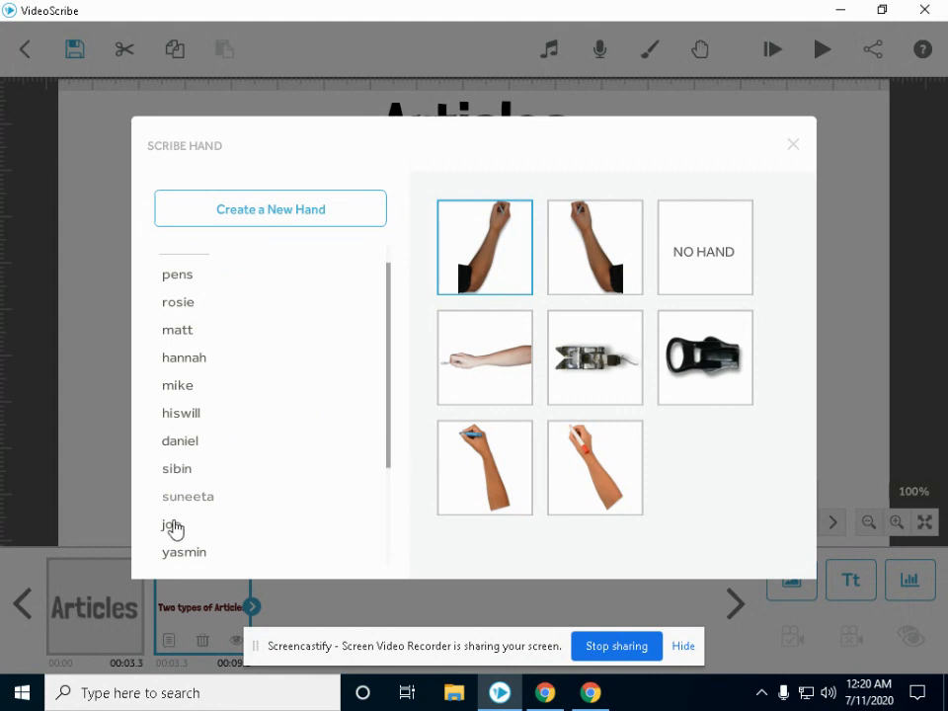
scroll(183, 500, "down", 1)
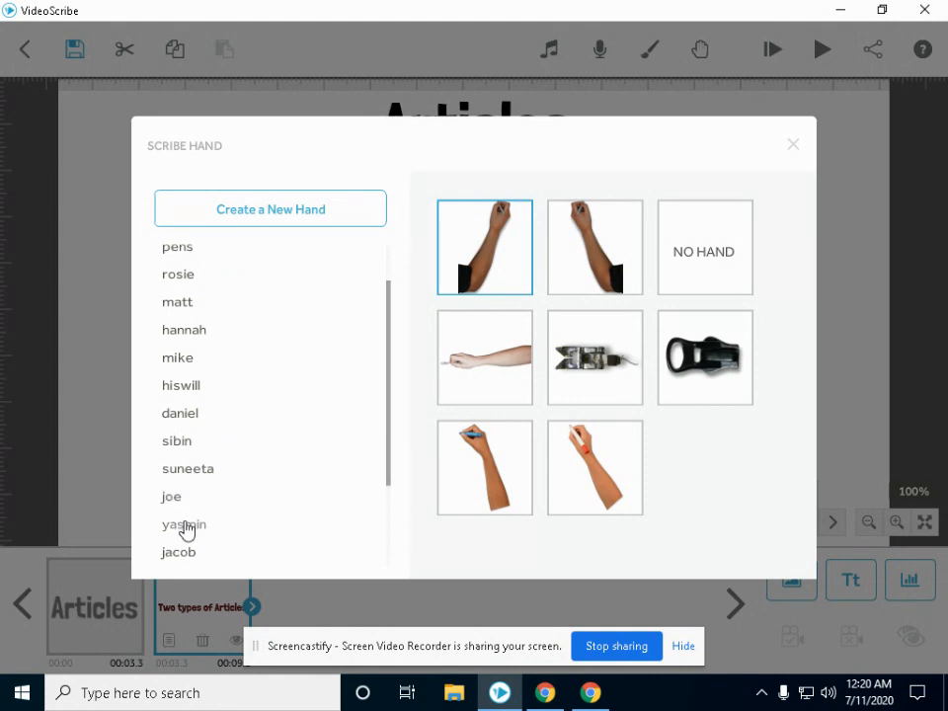
left_click(186, 526)
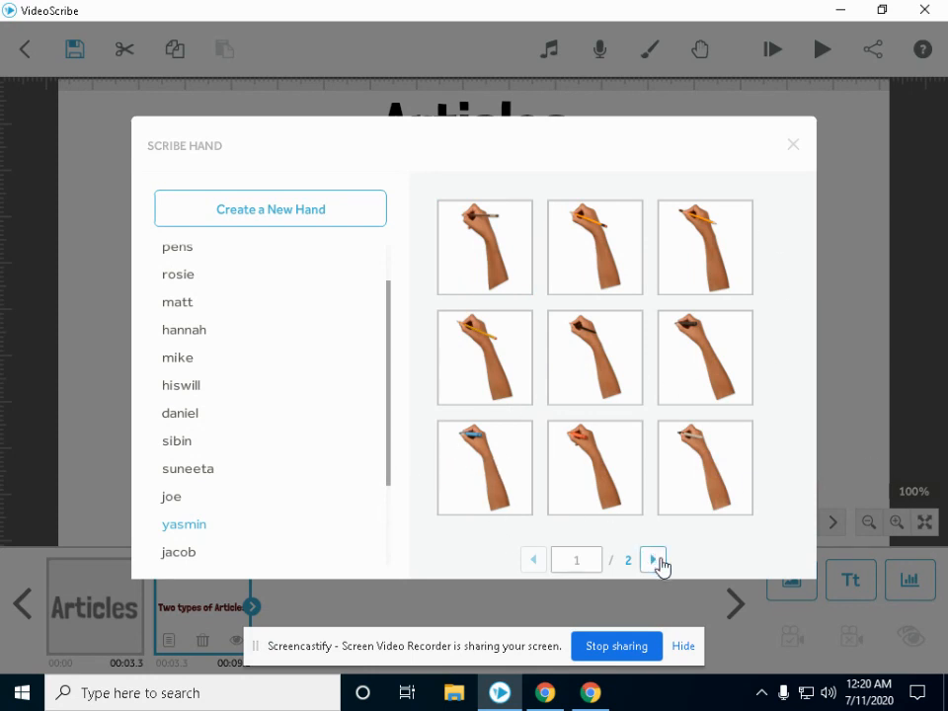
left_click(655, 561)
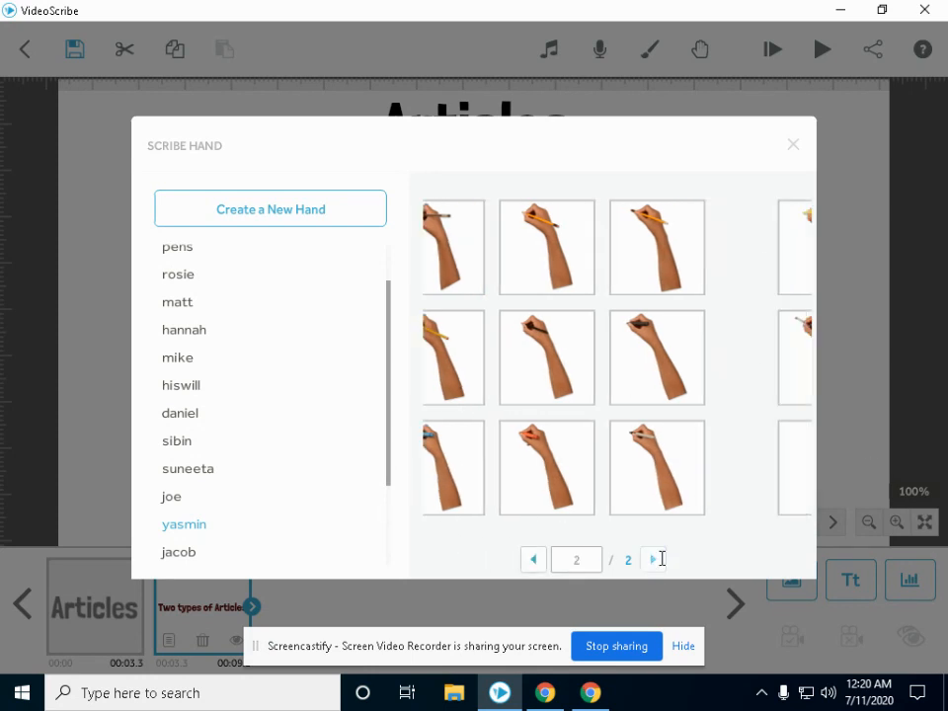
left_click(537, 571)
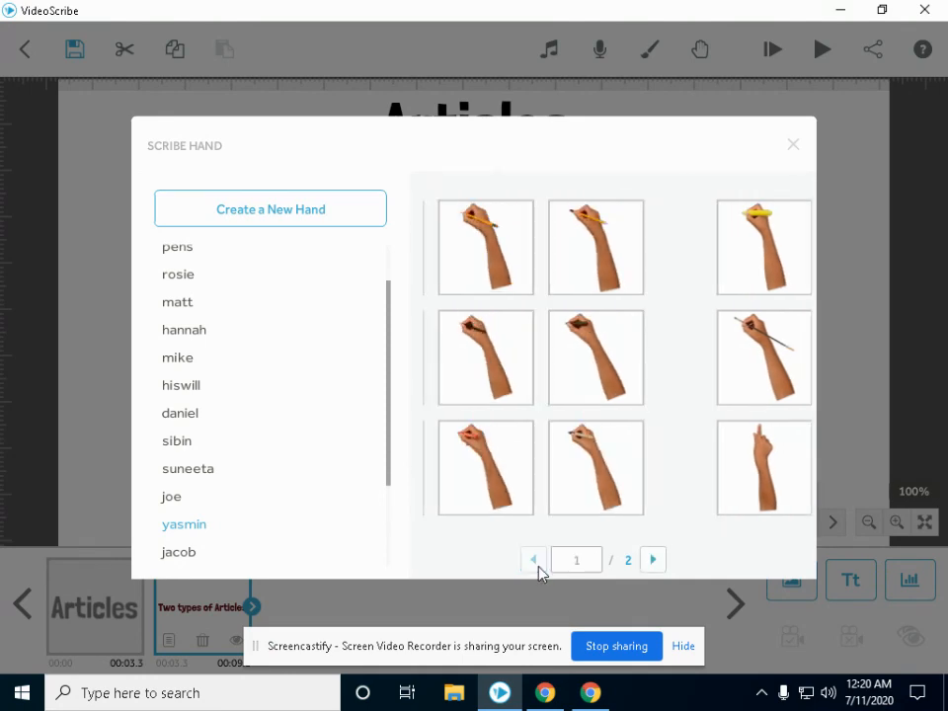
left_click(500, 462)
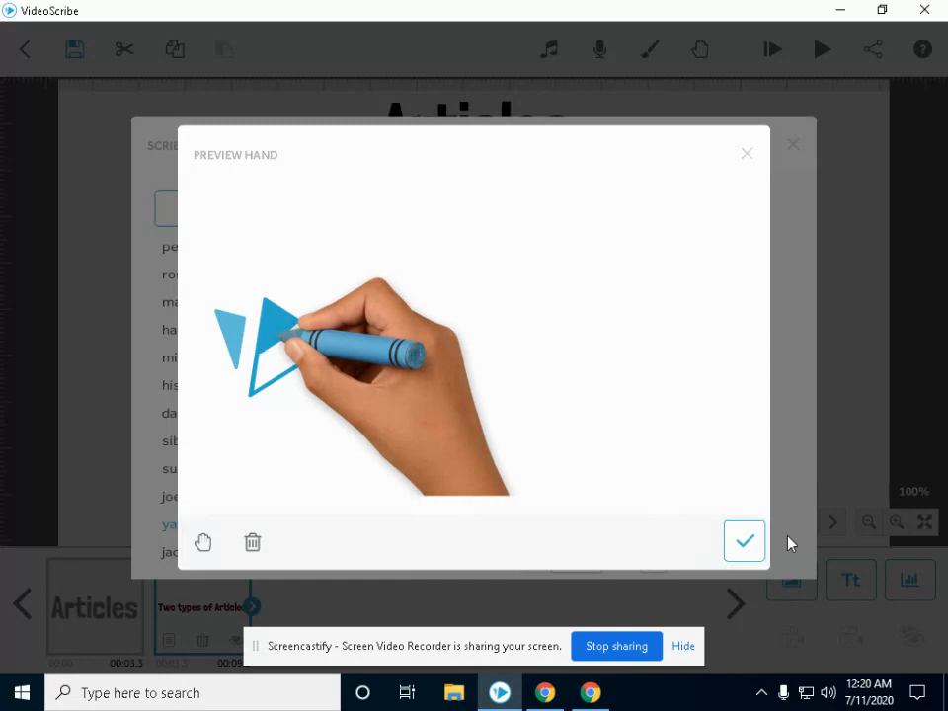
left_click(754, 549)
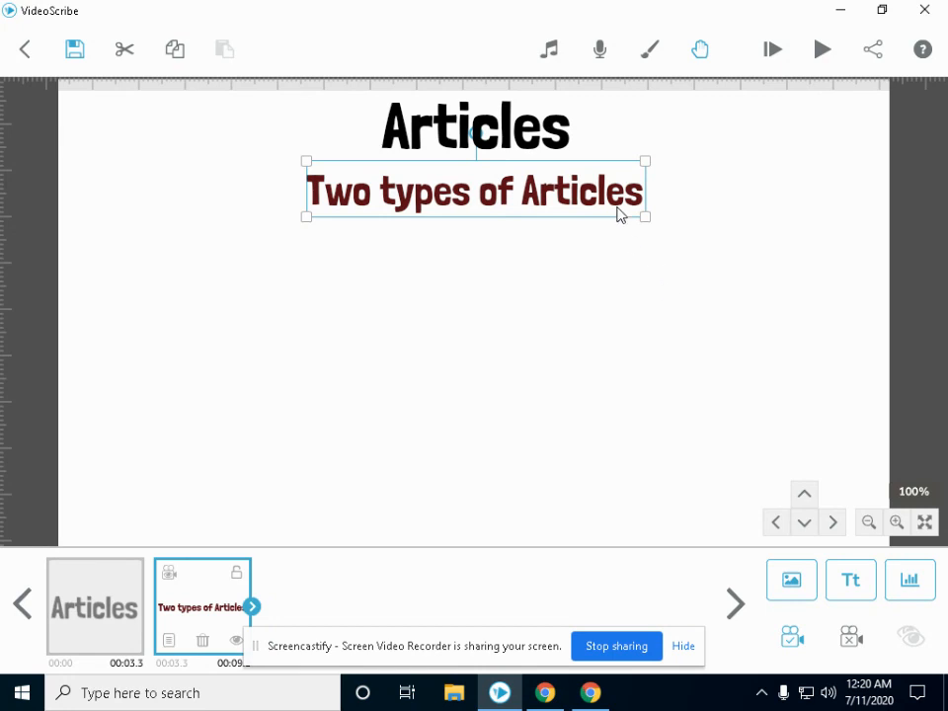
left_click(775, 52)
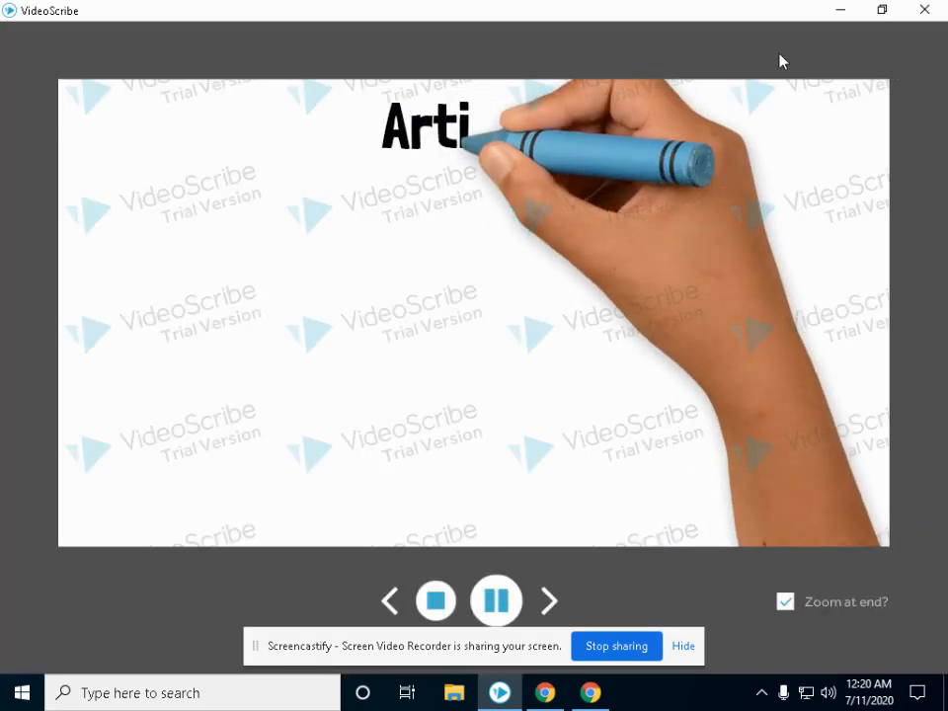